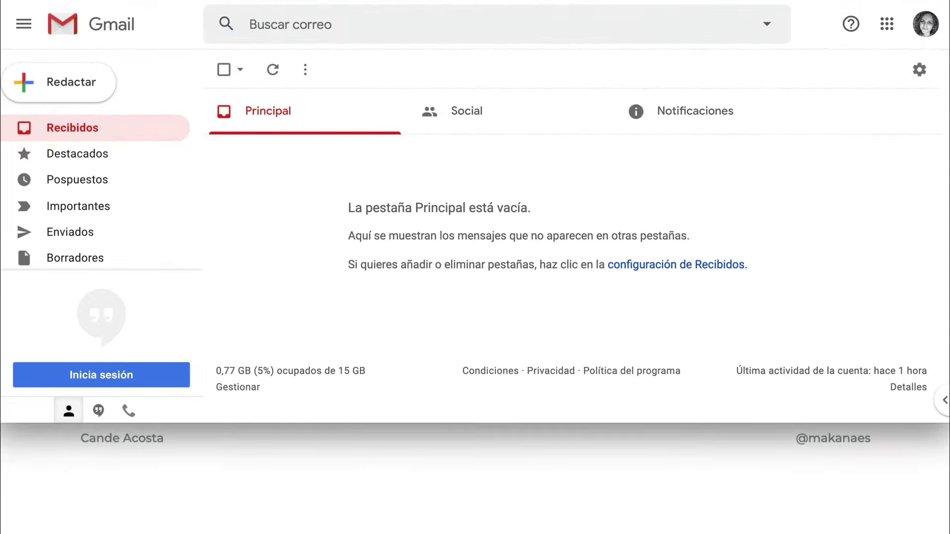
- Switch from Gmail to Drive and create a new Google Drawings file
left_click(887, 24)
left_click(816, 99)
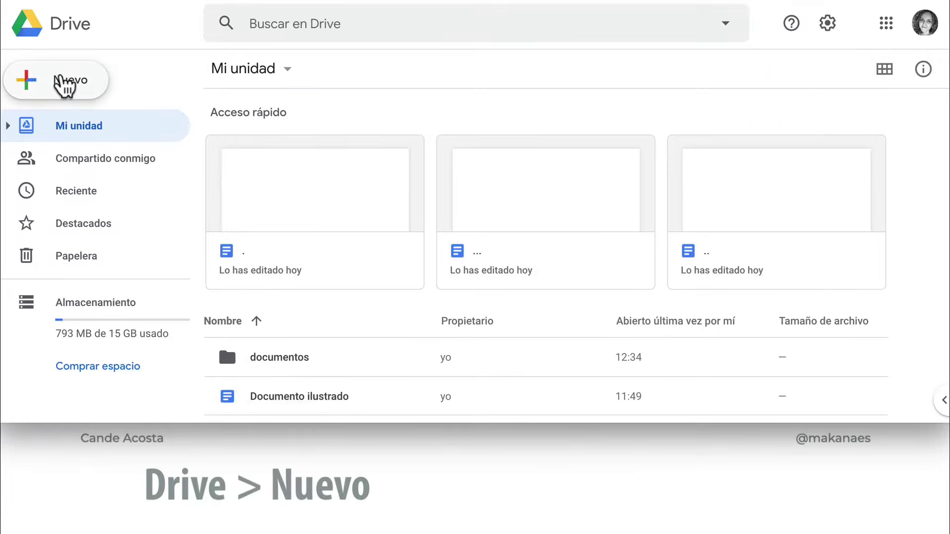
left_click(71, 81)
mouse_move(148, 277)
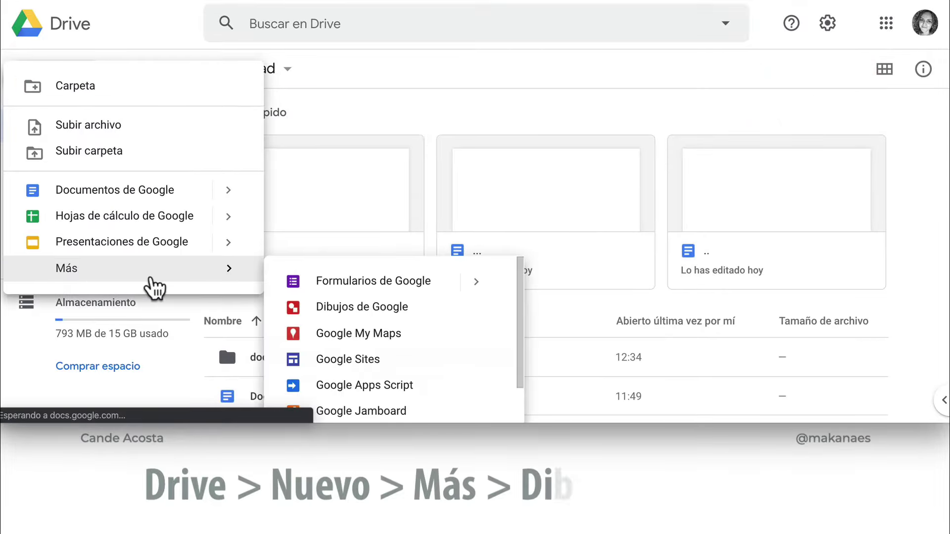
left_click(417, 312)
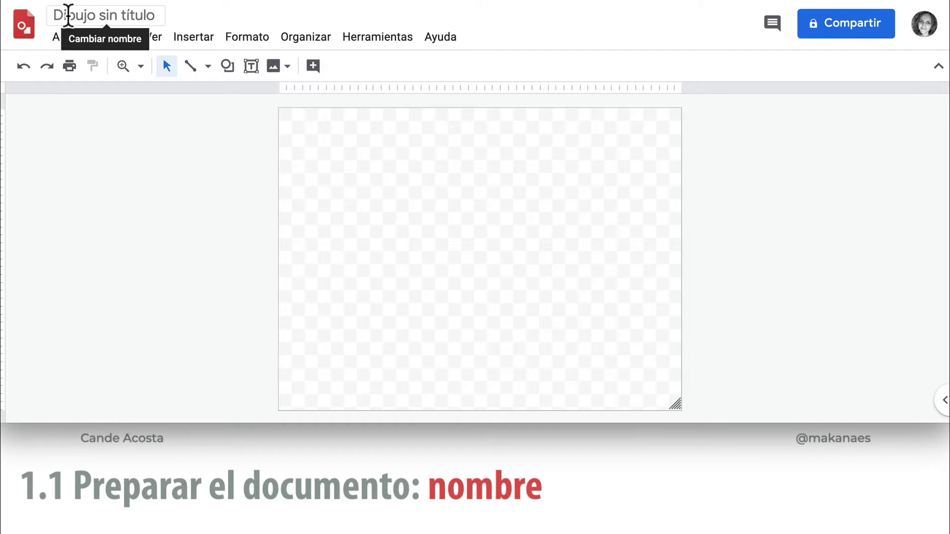
- Rename the untitled drawing as Arboles
left_click(160, 15)
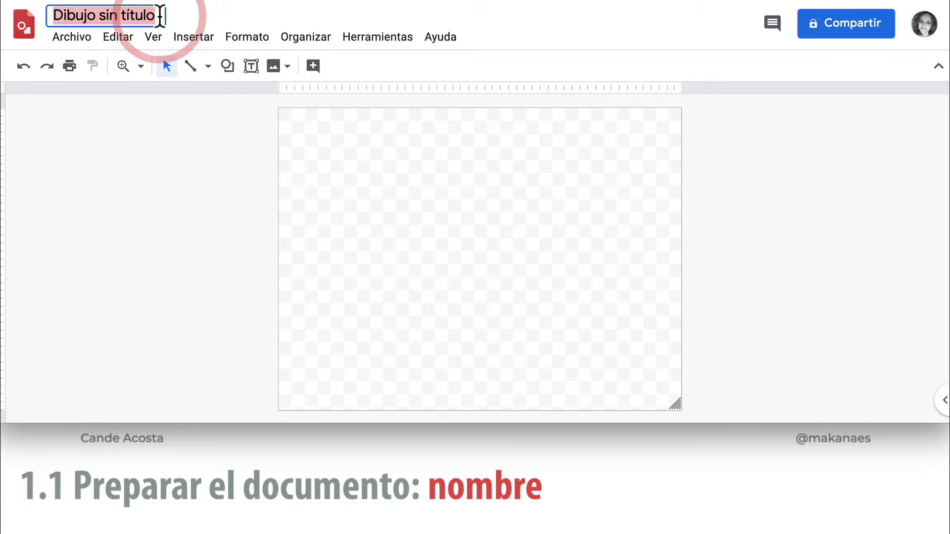
type("Arboles")
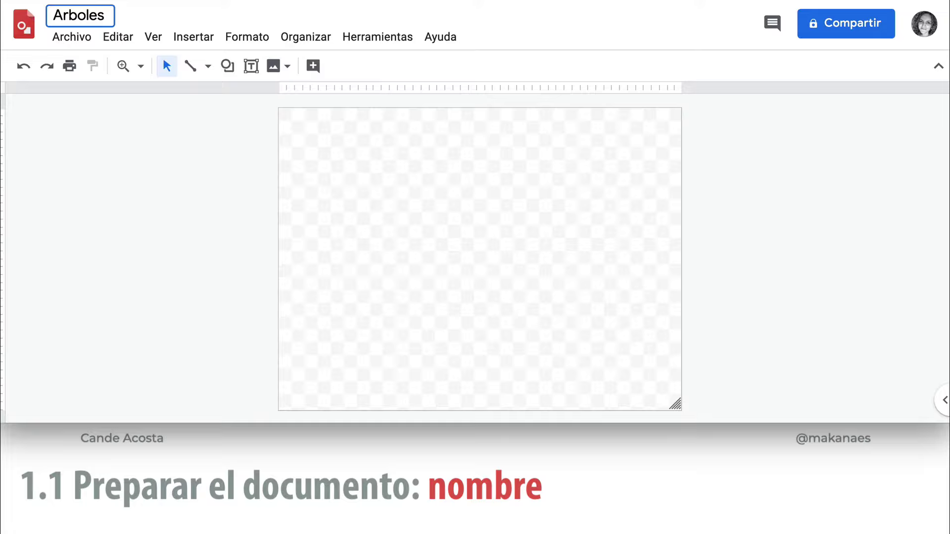
key("Return")
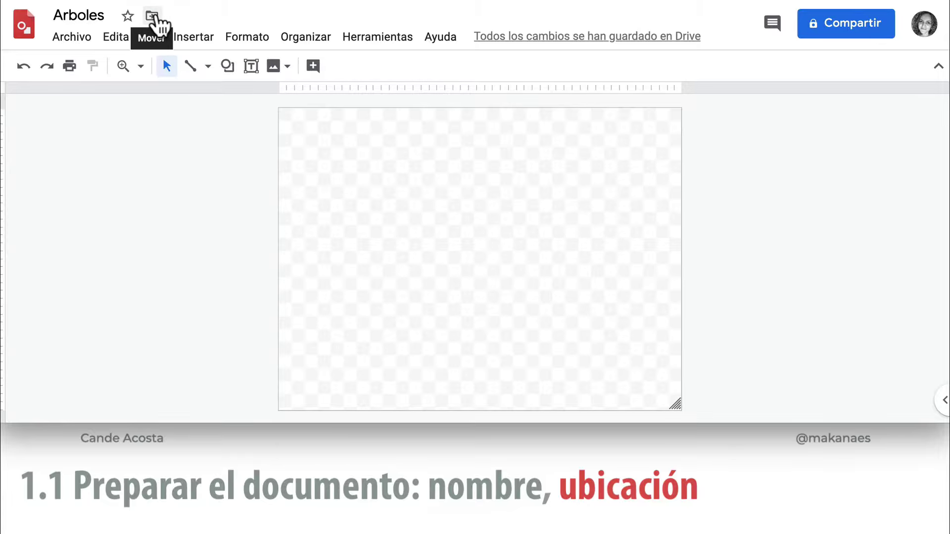
- Move the drawing into the documentos folder of Mi unidad
left_click(152, 17)
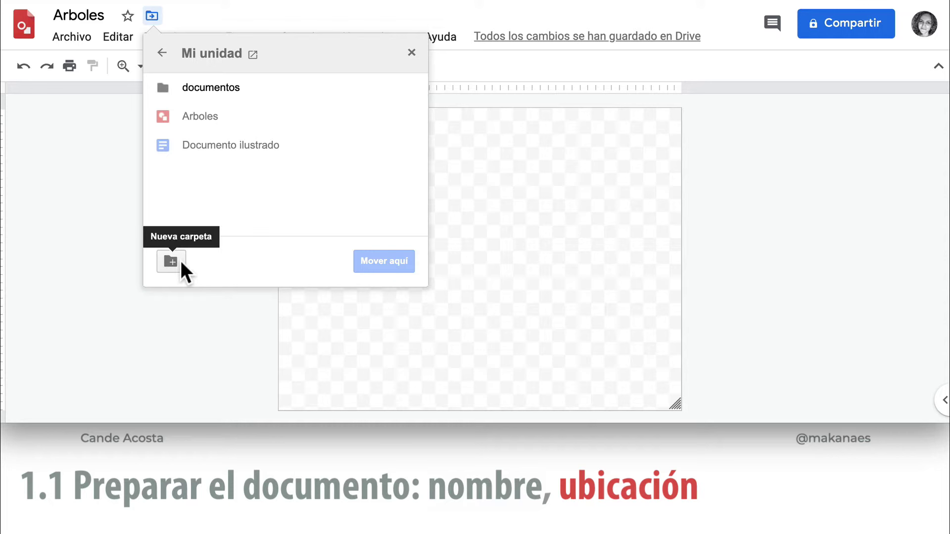
left_click(227, 88)
left_click(391, 265)
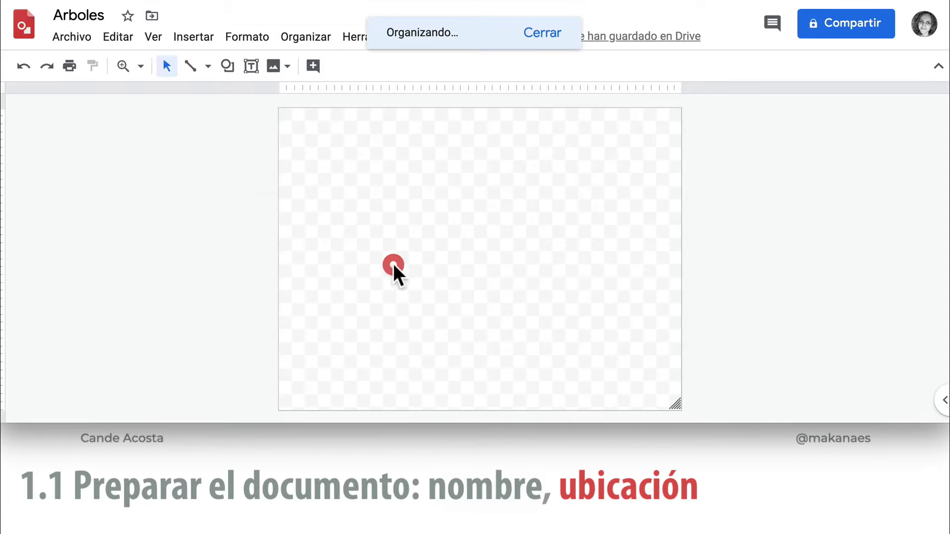
- Look at the drawing's version history and return to the canvas
left_click(664, 35)
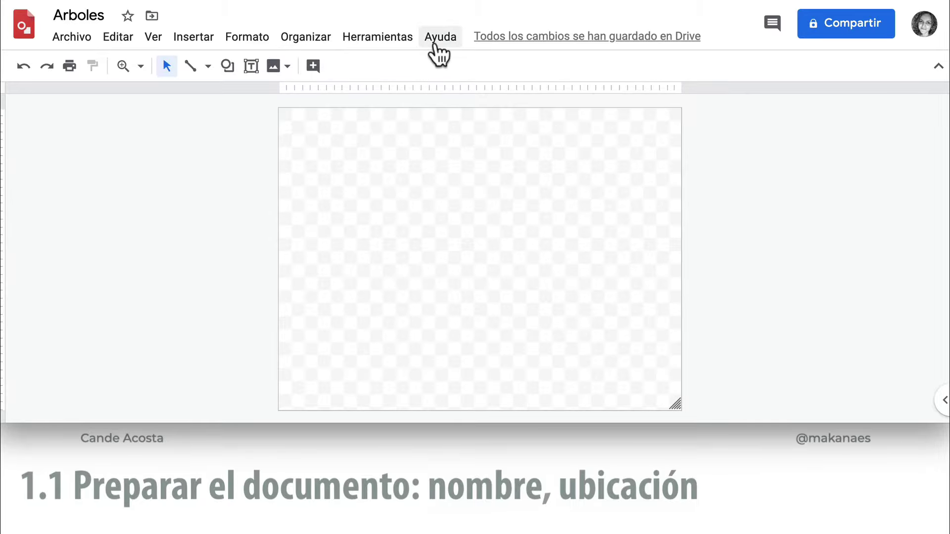
left_click(655, 36)
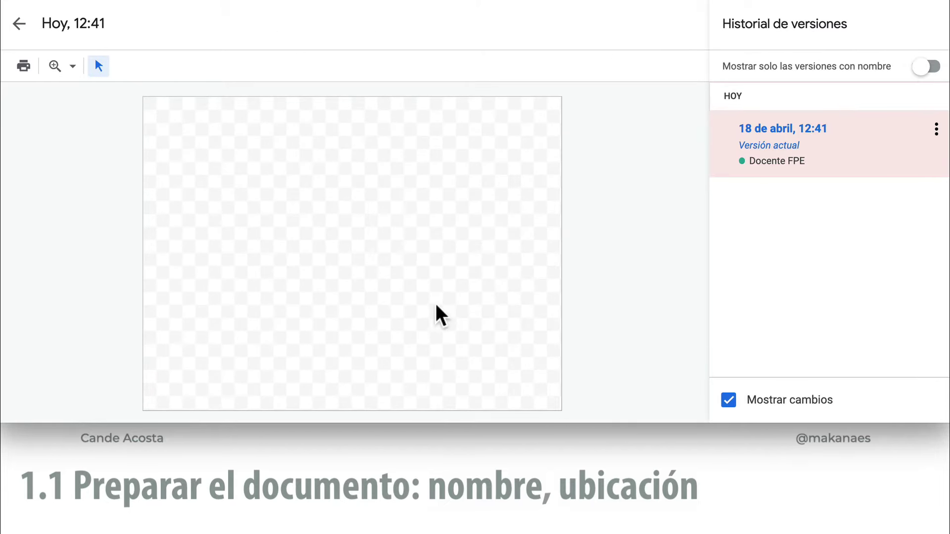
left_click(21, 23)
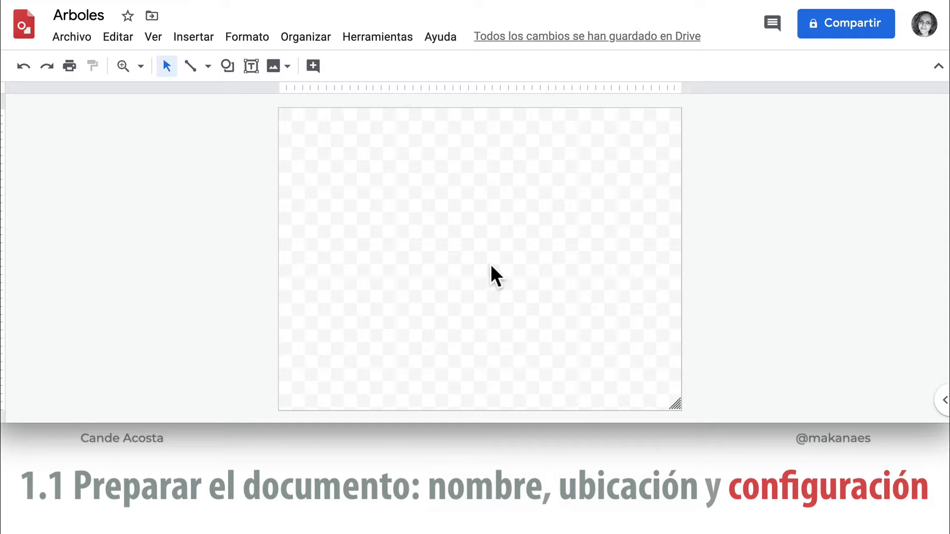
- Set the drawing's page setup to Formato panorámico 16:9 and apply it
left_click(79, 38)
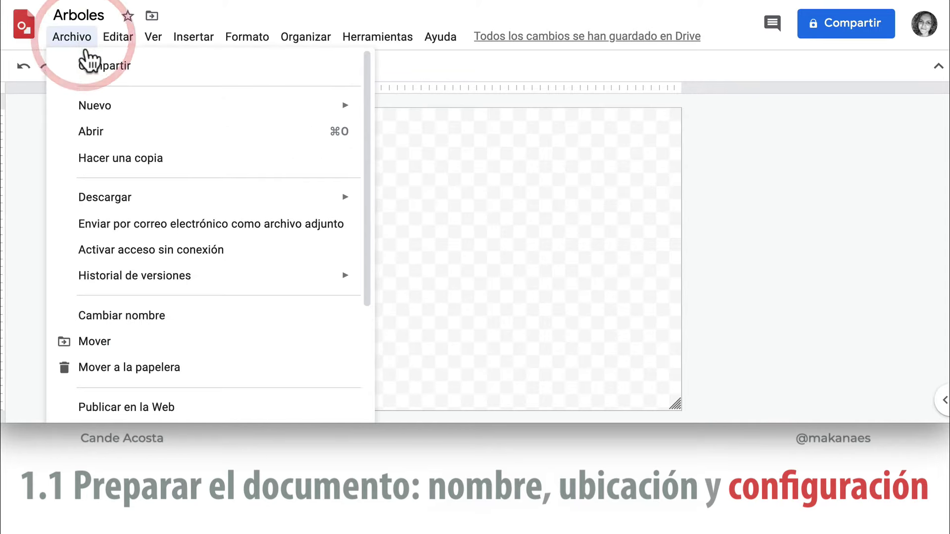
scroll(218, 269, "down", 3)
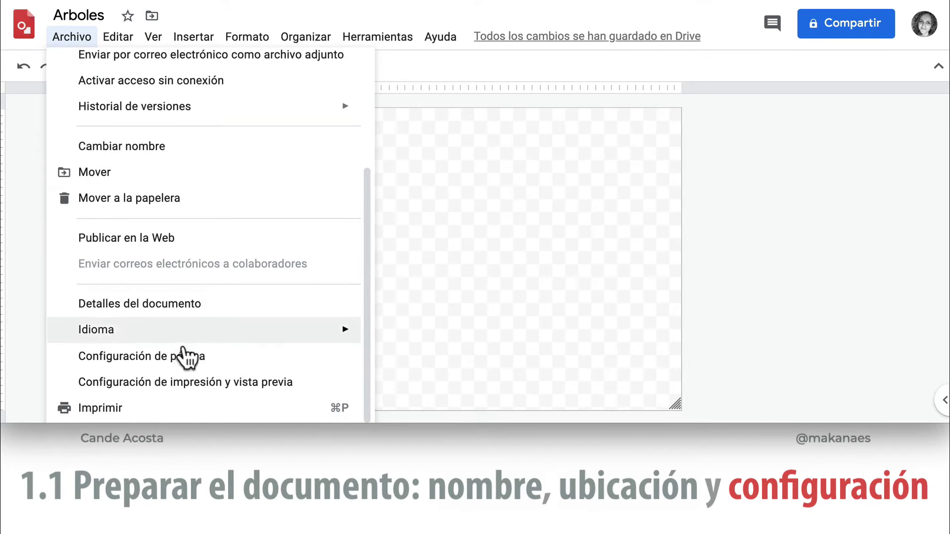
left_click(266, 357)
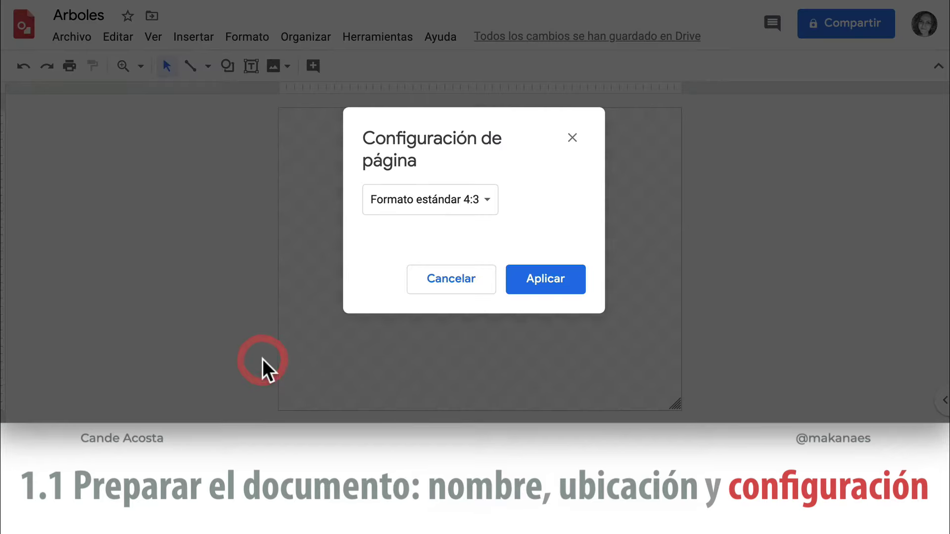
left_click(481, 199)
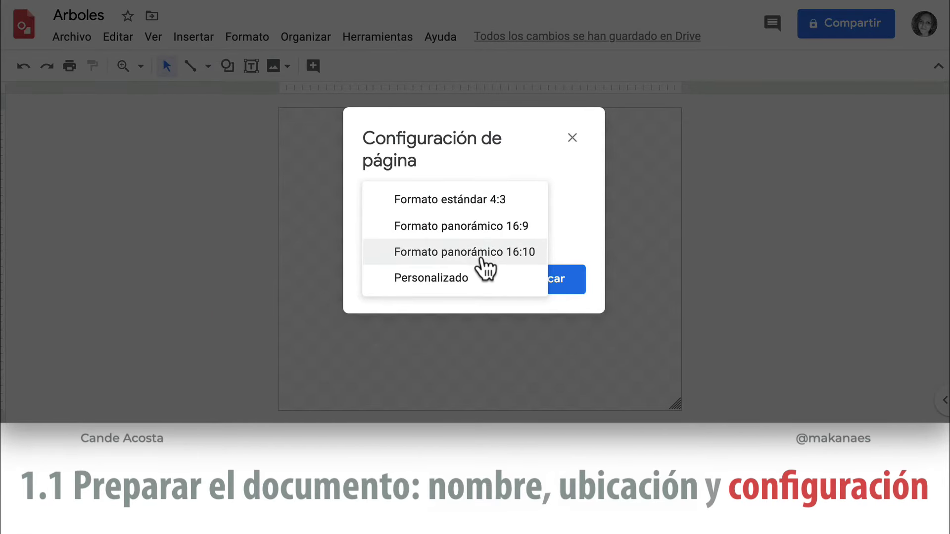
left_click(489, 286)
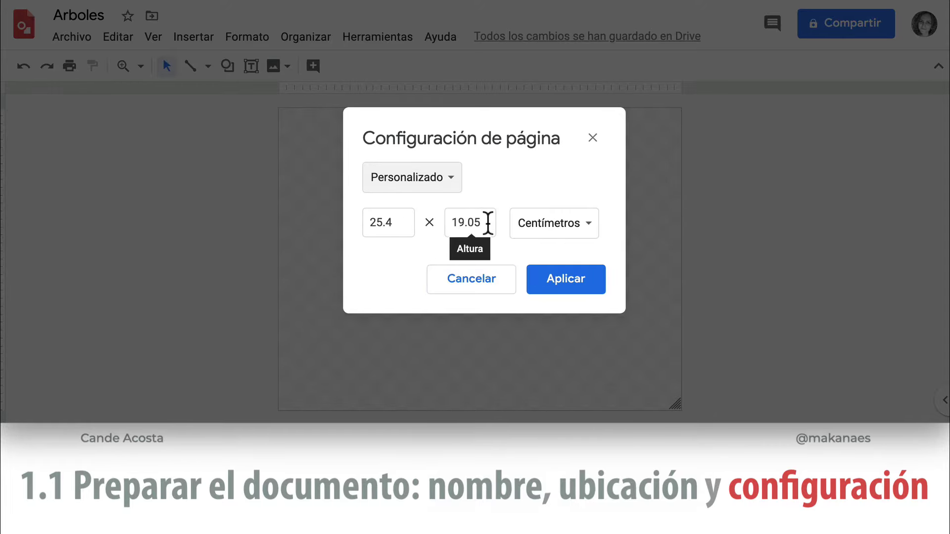
left_click(574, 225)
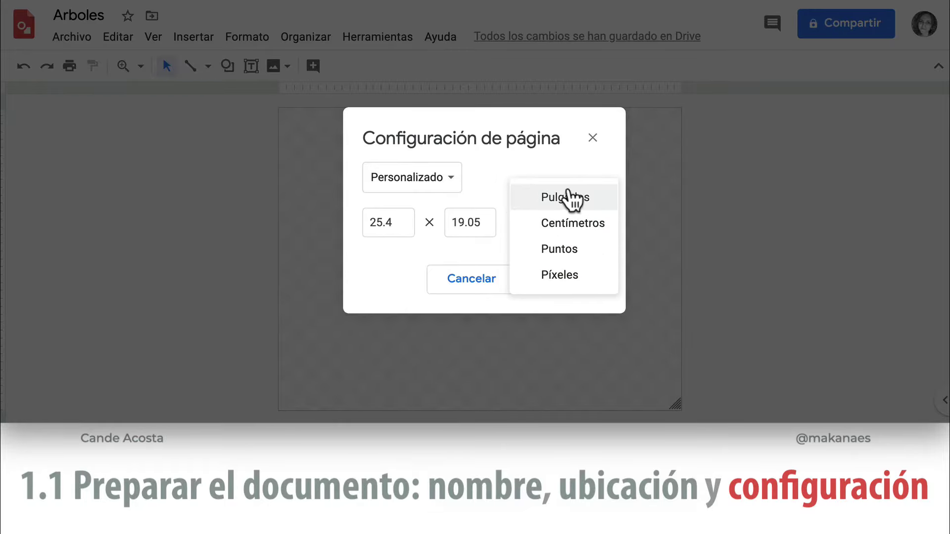
left_click(573, 223)
left_click(452, 177)
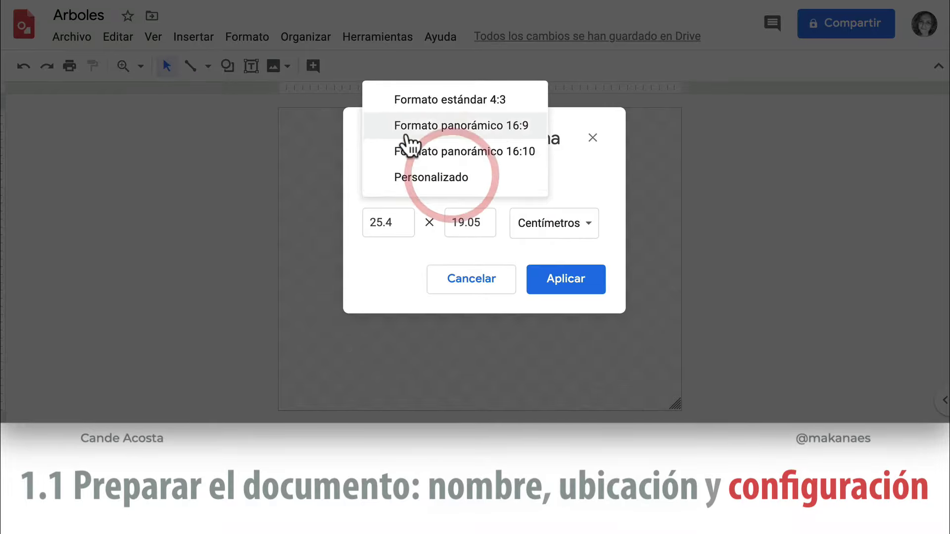
left_click(526, 125)
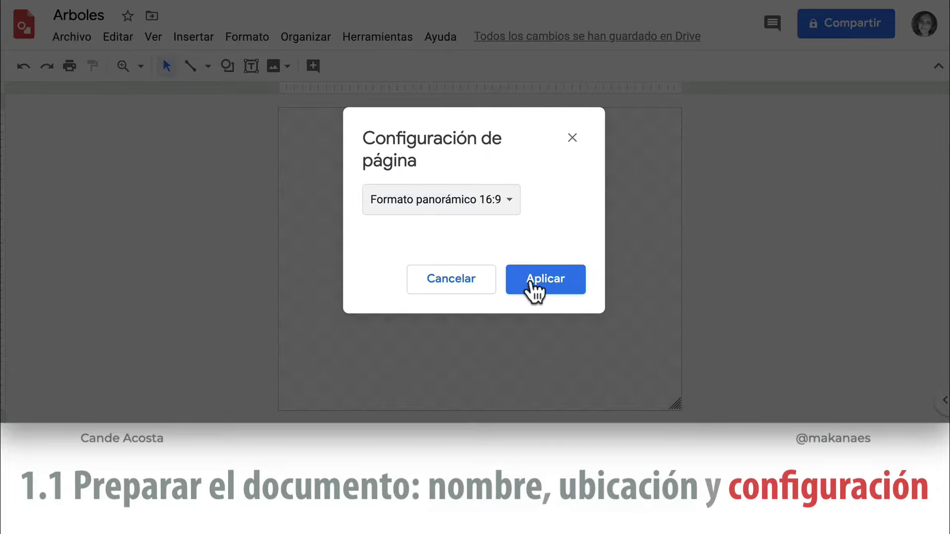
left_click(553, 286)
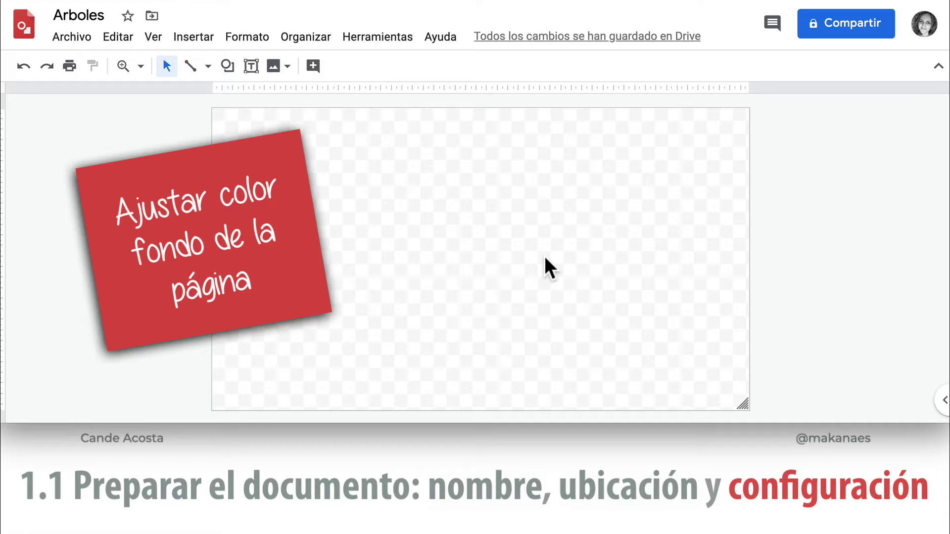
- Examine the solid and gradient colour options for the page background
right_click(544, 257)
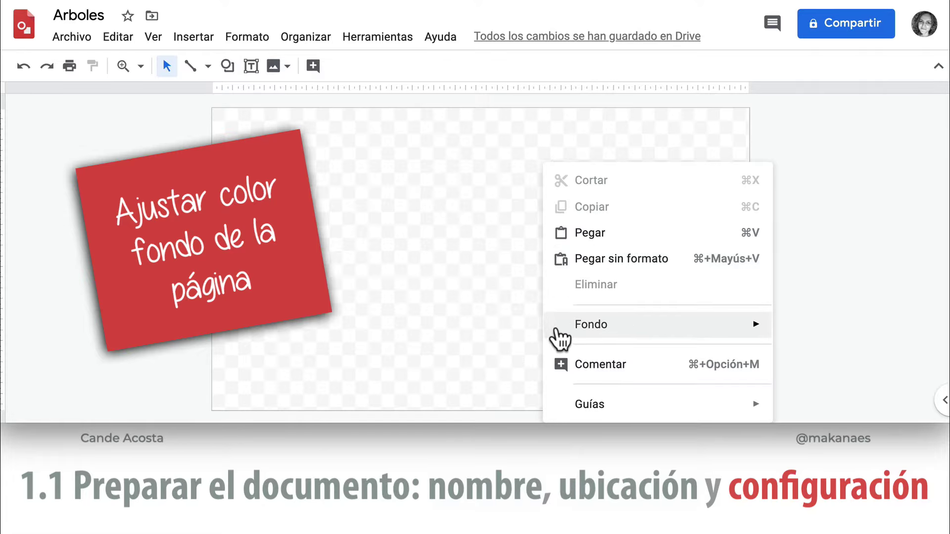
mouse_move(678, 338)
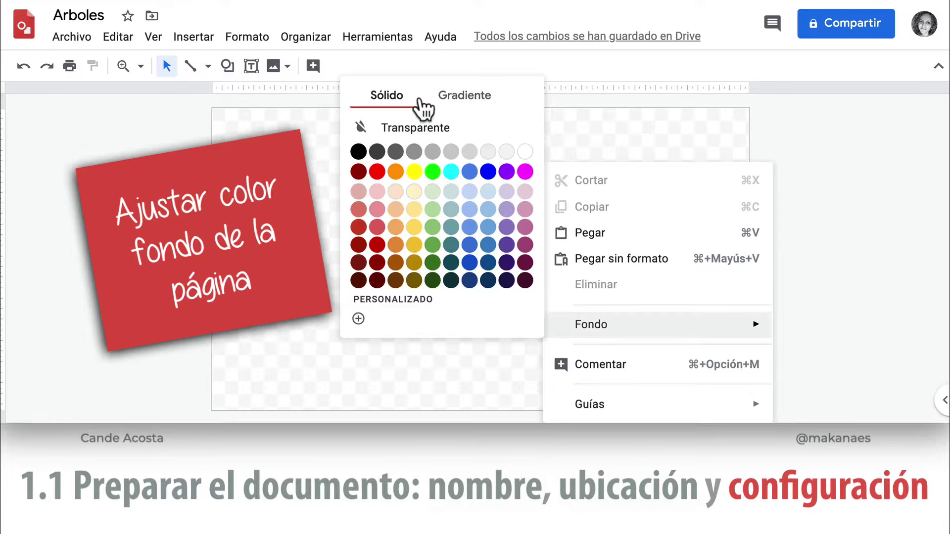
left_click(479, 104)
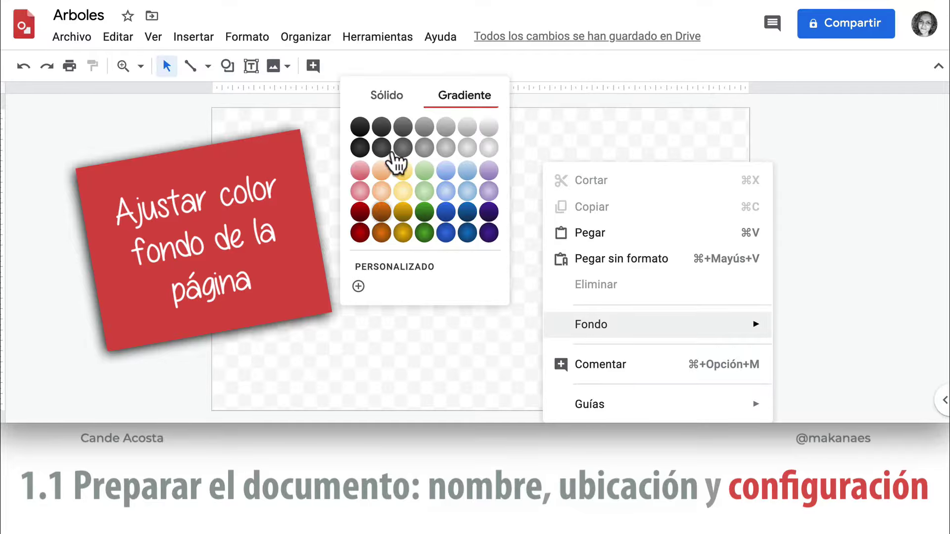
left_click(387, 98)
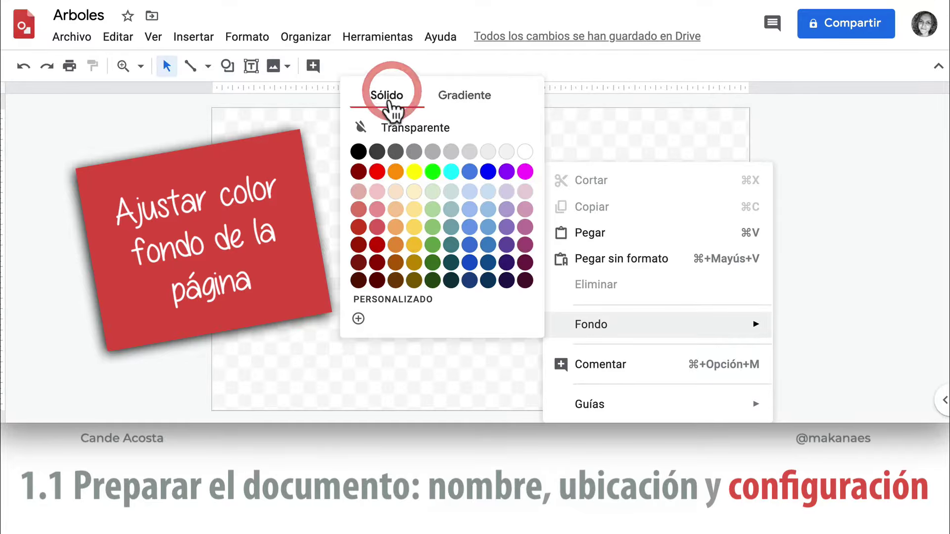
- Try a custom solid page background, adjusting shade, hue and transparency to the slightly transparent blue #3c31bcf9
left_click(359, 319)
left_click_drag(532, 74, 469, 74)
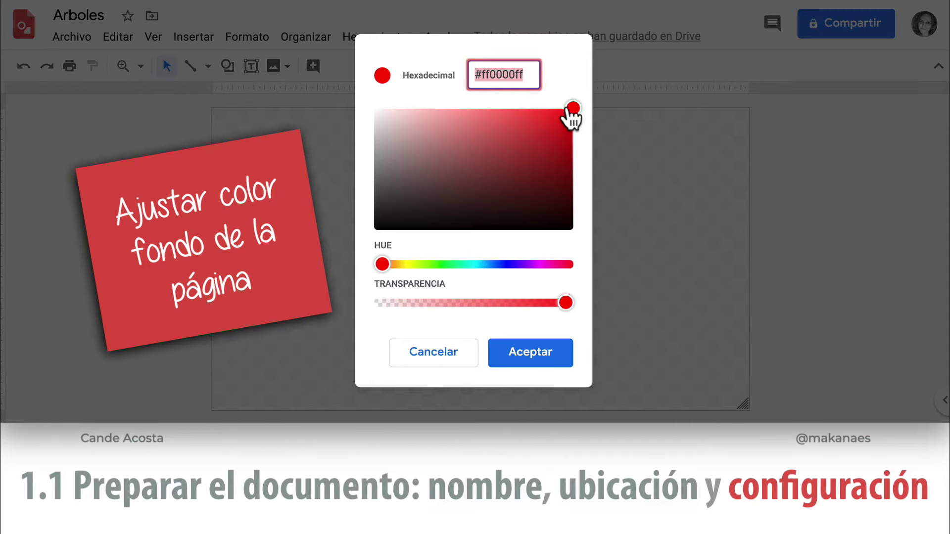
left_click_drag(569, 113, 521, 140)
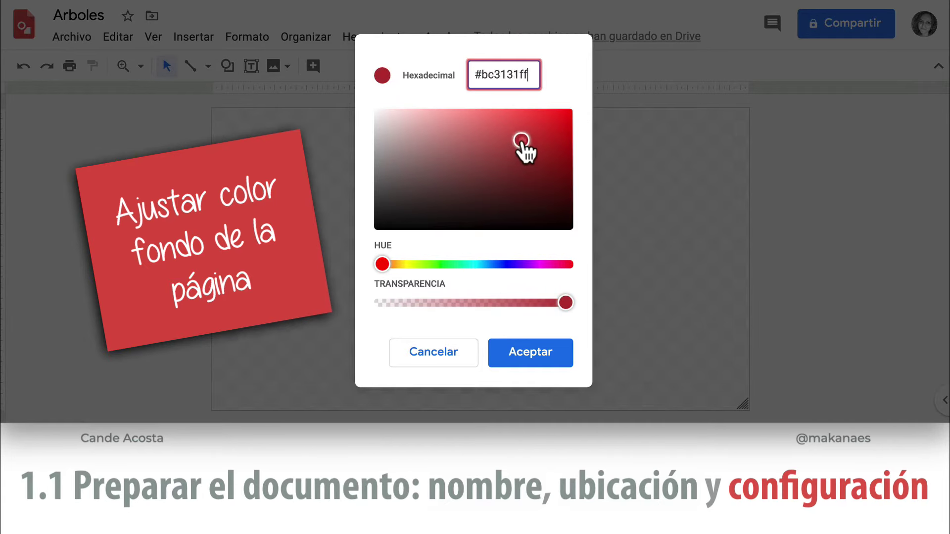
left_click_drag(382, 264, 506, 270)
mouse_move(565, 303)
left_mouse_down()
mouse_move(401, 302)
mouse_move(561, 303)
left_mouse_up()
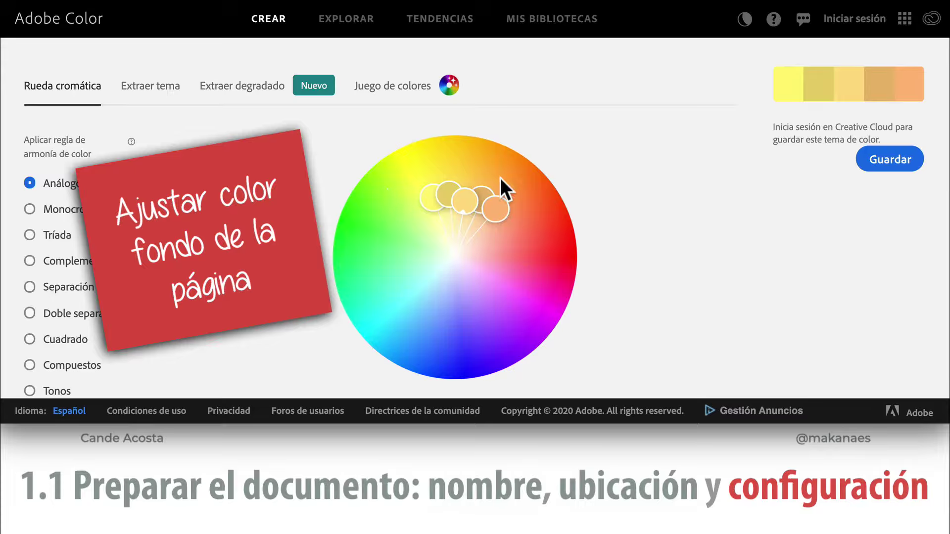
- Switch to Adobe Color to select the central swatch's hex code #FFDD87, and cancel the custom background colour in the drawing
scroll(636, 242, "down", 5)
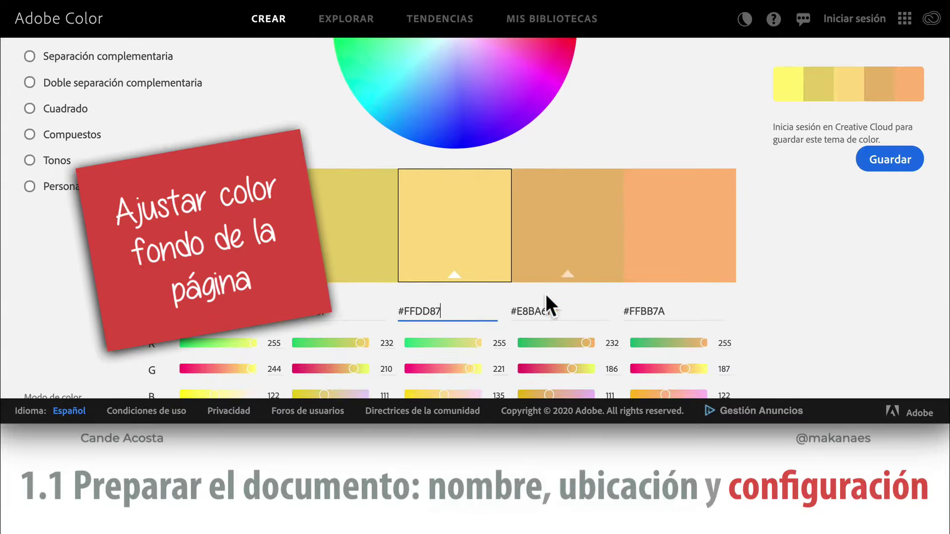
left_click_drag(462, 312, 373, 312)
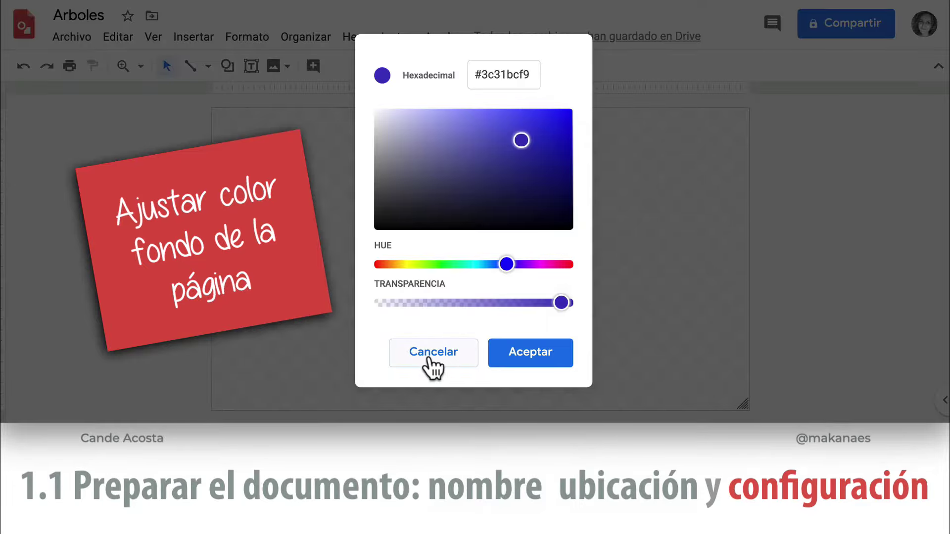
left_click(455, 360)
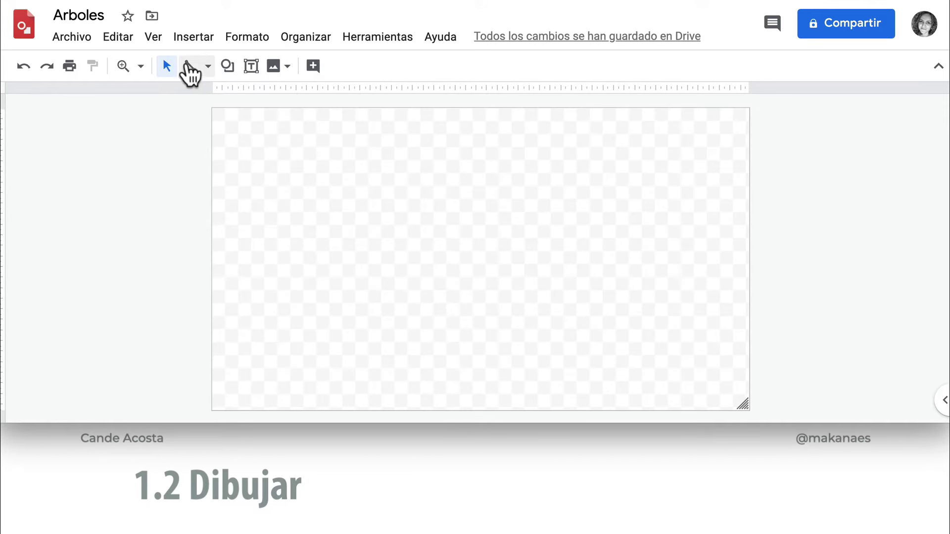
left_click(208, 67)
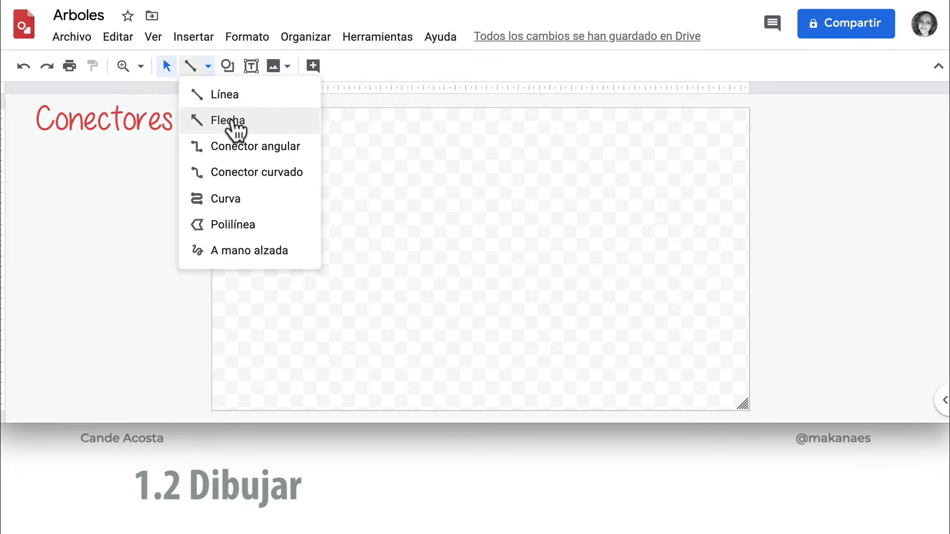
left_click(367, 175)
- Draw a square in the left half of the page and place a copy level with it in the right half
left_click(227, 66)
mouse_move(266, 93)
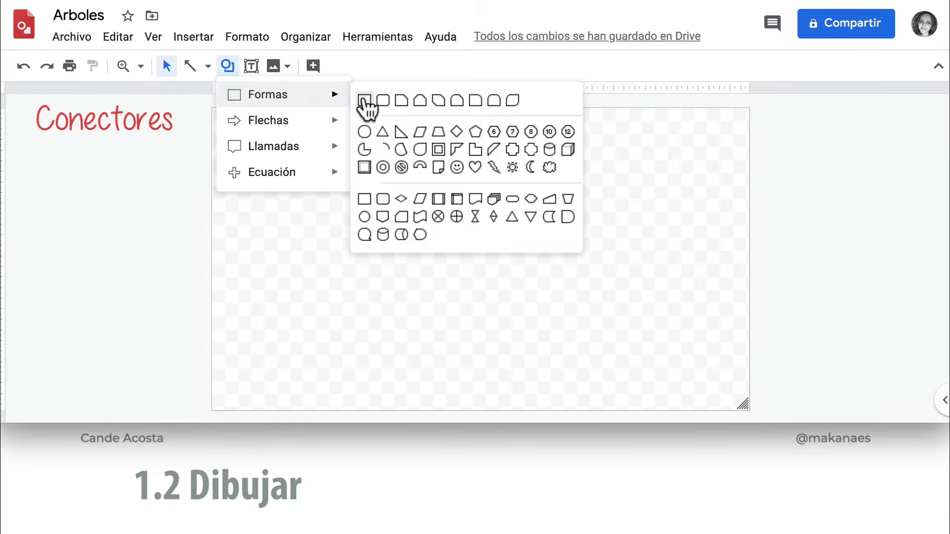
left_click(364, 99)
left_click_drag(301, 193, 395, 248)
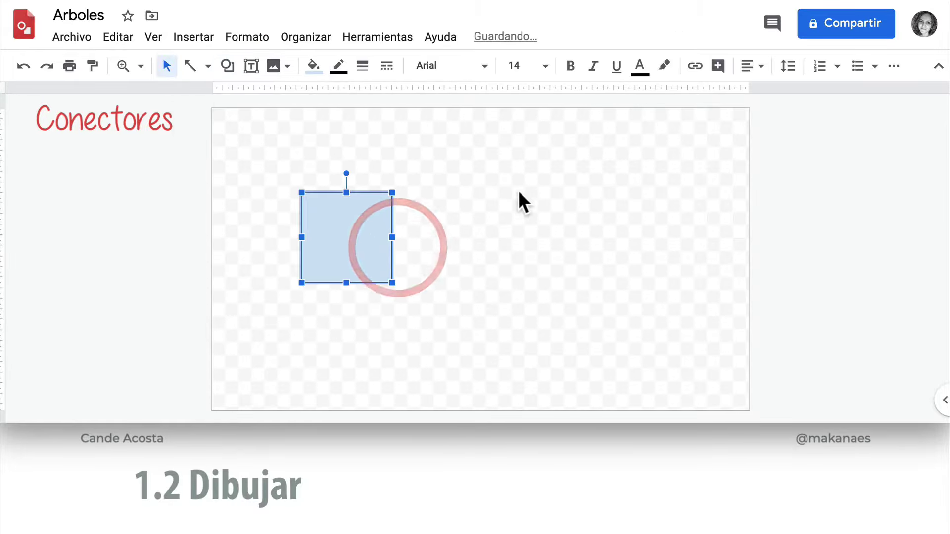
left_click_drag(343, 201, 548, 201)
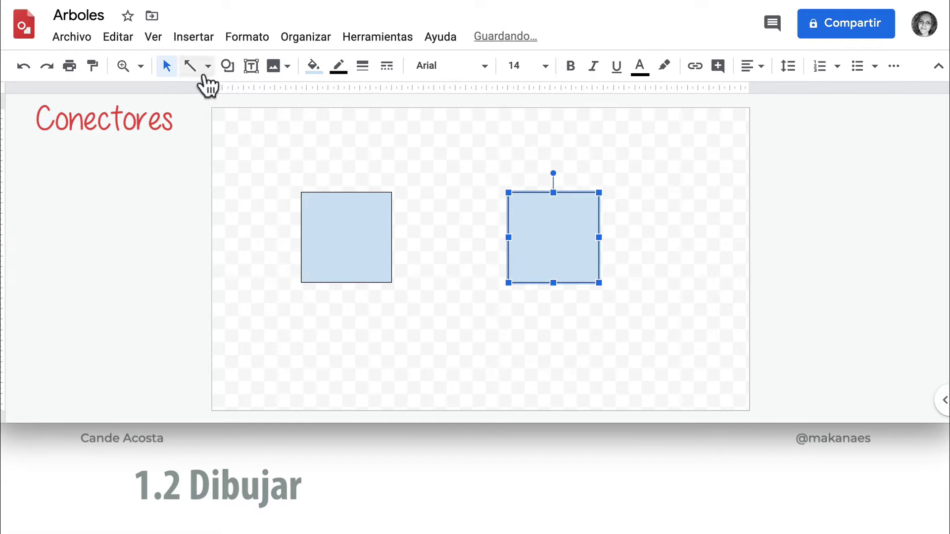